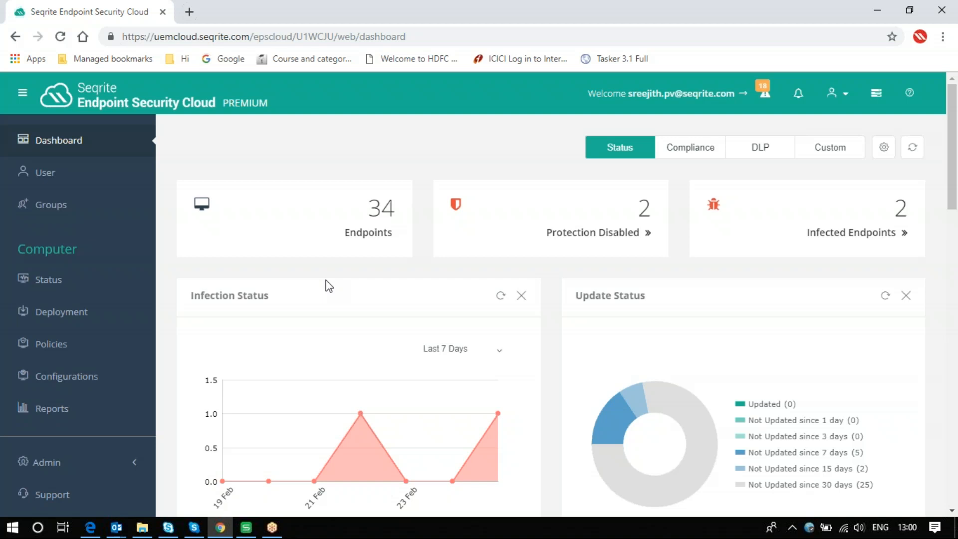
# - Show the Status list of all 34 Seqrite SME endpoints with names, IPs, domains and policies
pyautogui.click(55, 292)
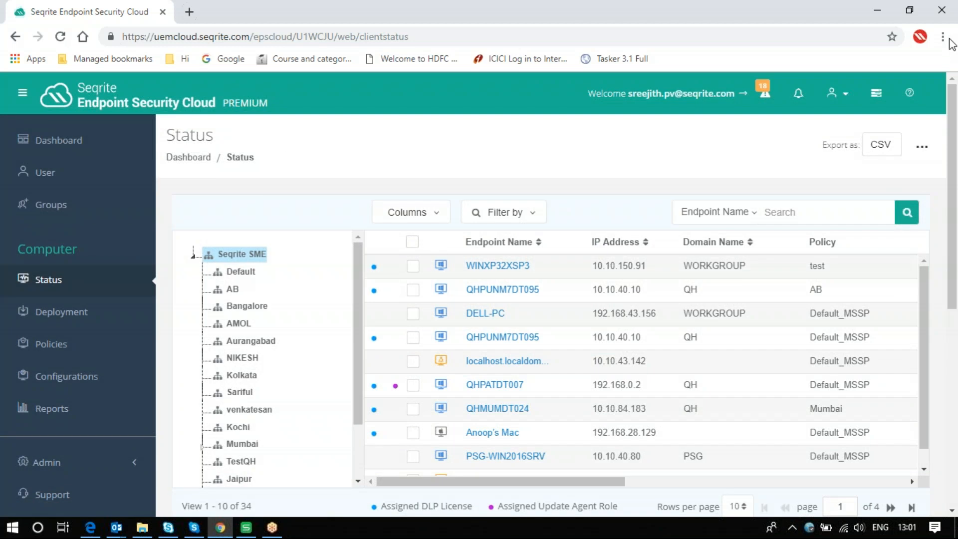
pyautogui.click(236, 260)
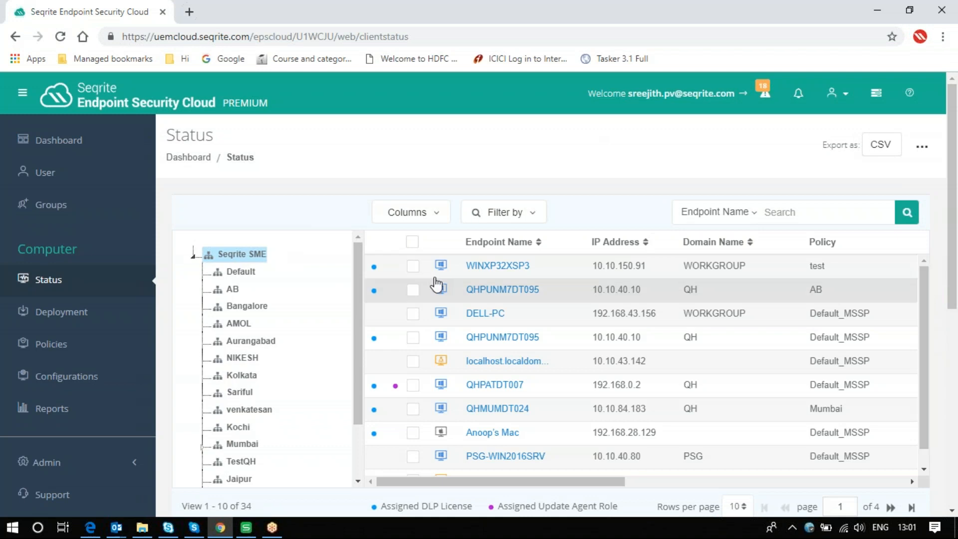
pyautogui.moveTo(517, 482)
pyautogui.mouseDown()
pyautogui.moveTo(542, 483)
pyautogui.moveTo(495, 483)
pyautogui.mouseUp()
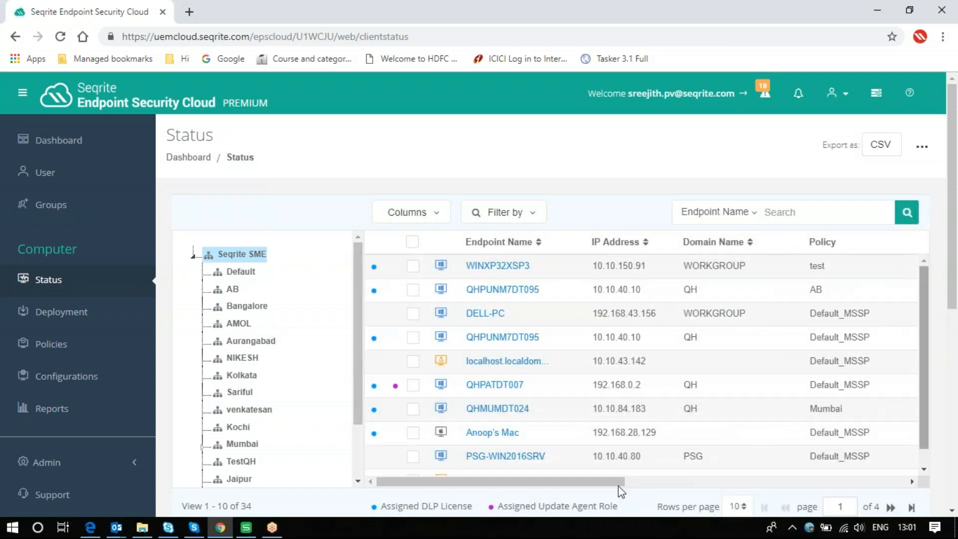
pyautogui.moveTo(568, 482)
pyautogui.mouseDown()
pyautogui.moveTo(876, 483)
pyautogui.moveTo(449, 482)
pyautogui.mouseUp()
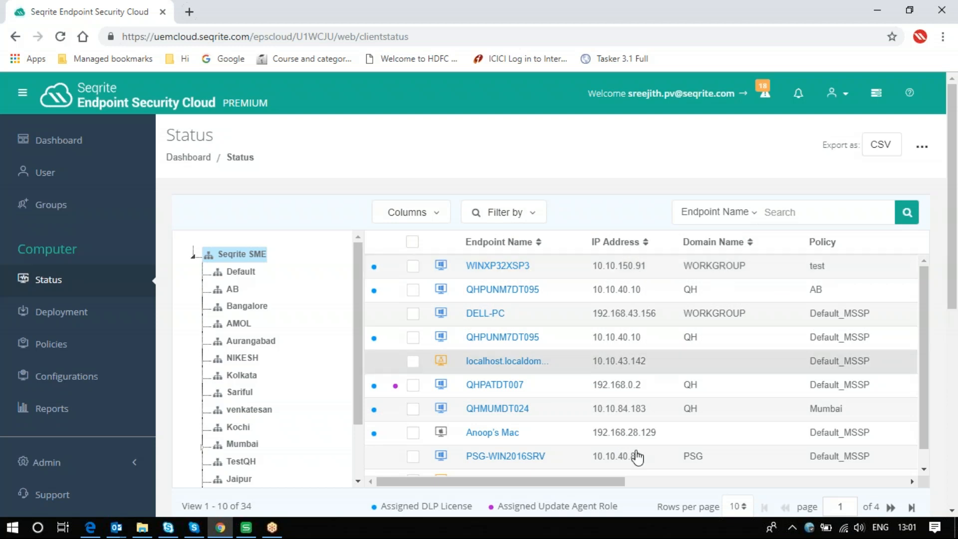
pyautogui.moveTo(616, 481); pyautogui.dragTo(784, 477)
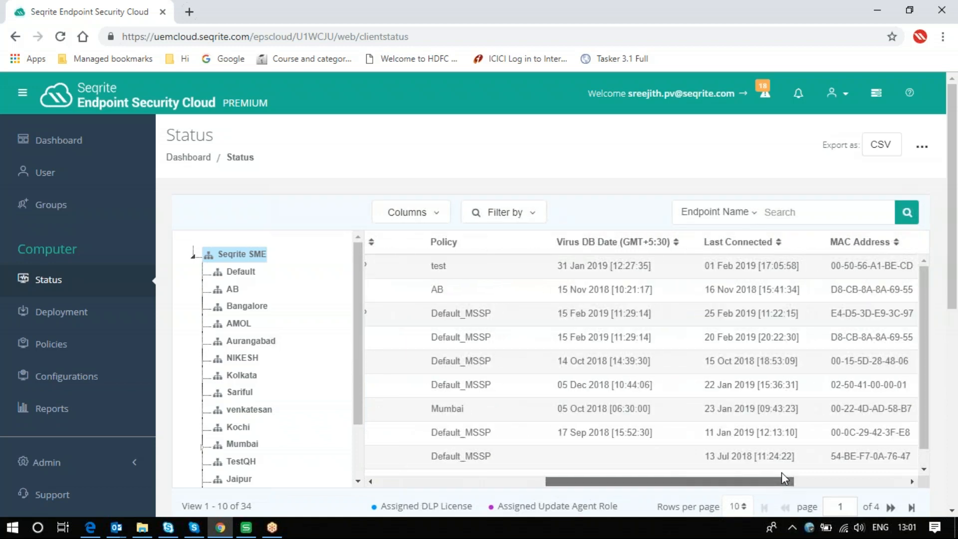
pyautogui.moveTo(781, 477); pyautogui.dragTo(900, 462)
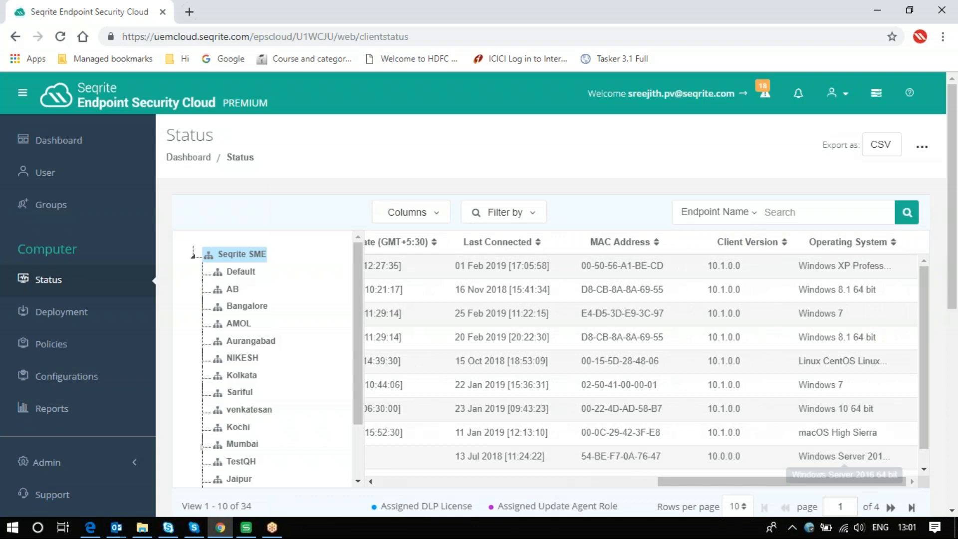
pyautogui.moveTo(775, 481)
pyautogui.mouseDown()
pyautogui.moveTo(773, 491)
pyautogui.moveTo(516, 485)
pyautogui.mouseUp()
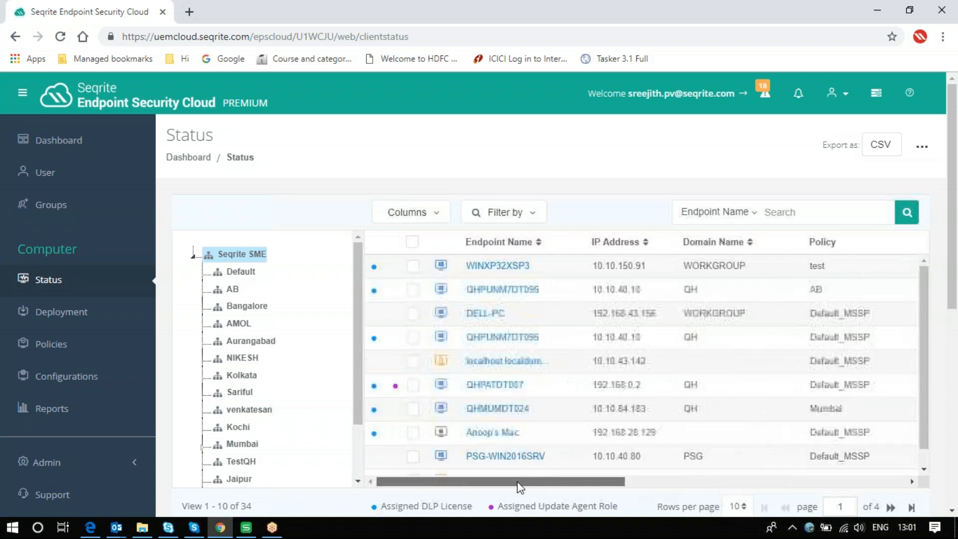
pyautogui.click(412, 266)
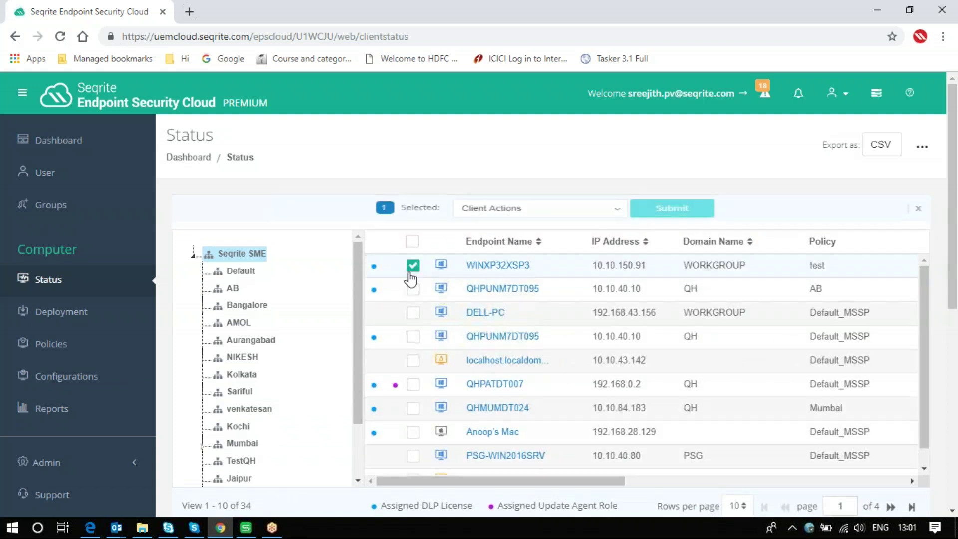
# - Review the Client Actions menu for WINXP32XSP3, then load the Default group's endpoints
pyautogui.click(589, 214)
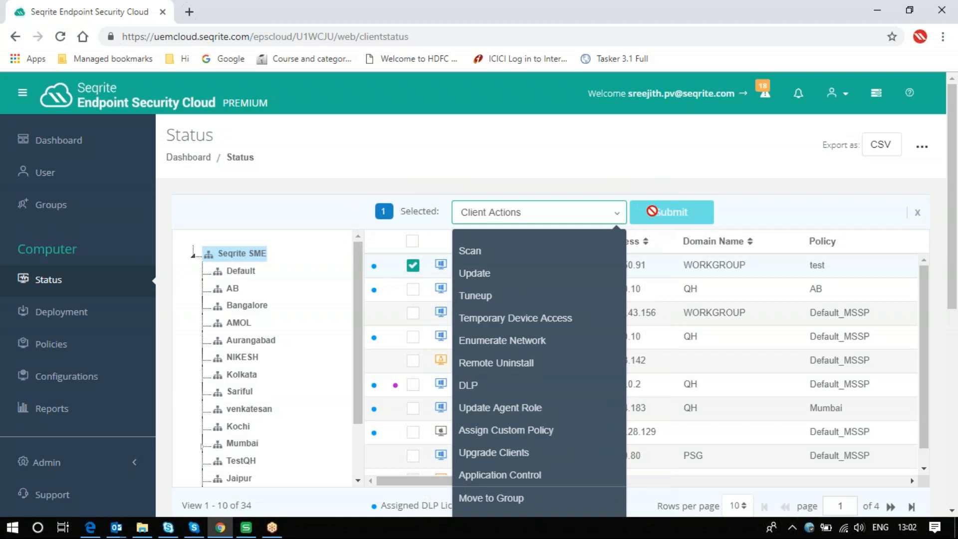
pyautogui.click(240, 271)
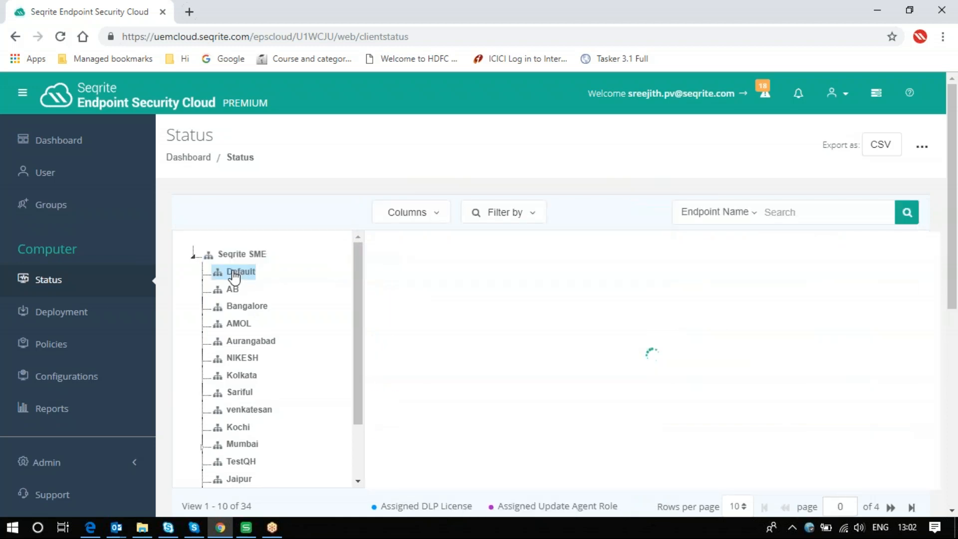